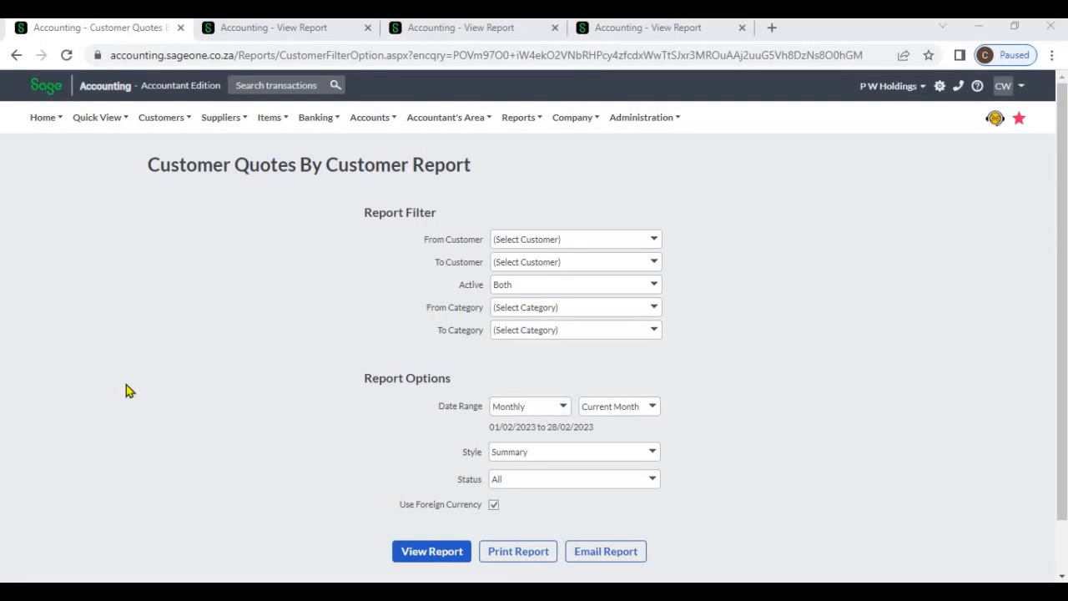
click(150, 121)
mouse_move(198, 215)
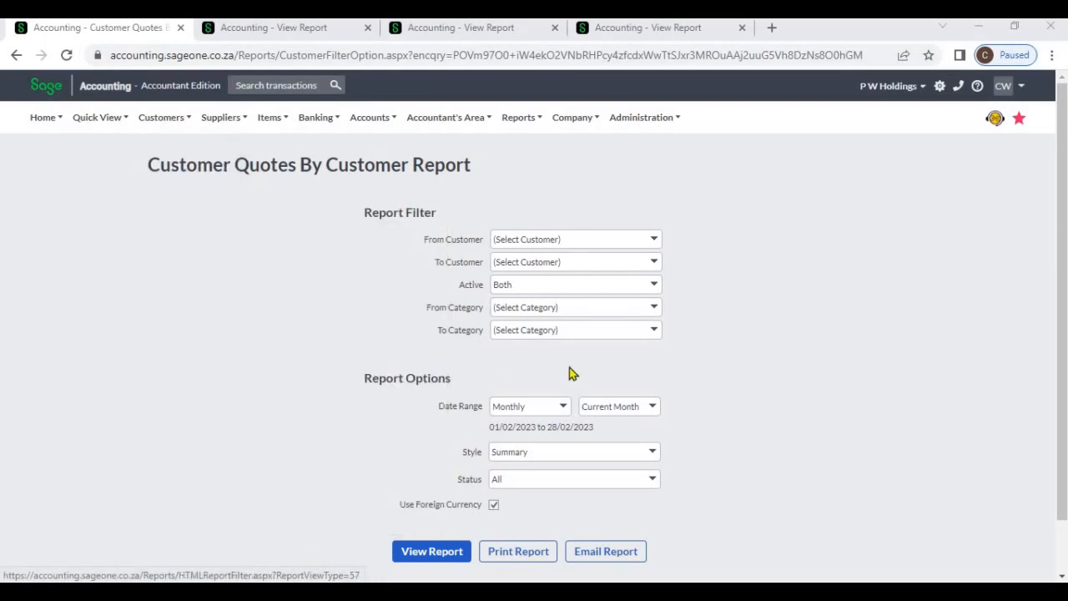
Set the customer range filter from Allied (Pvt) Ltd to Tekzol (Pvt) Ltd
click(653, 241)
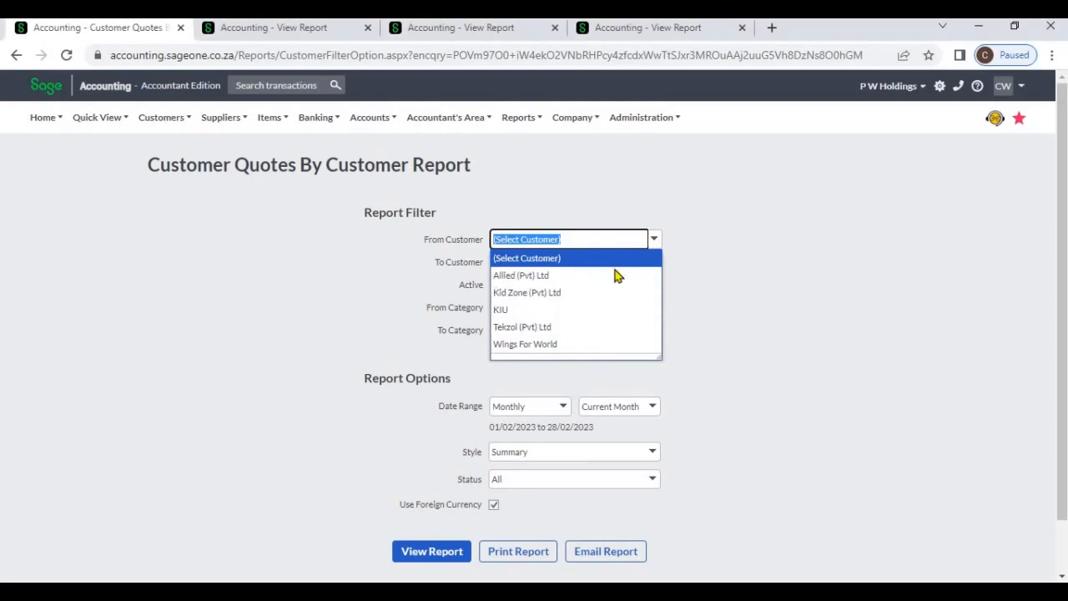
click(656, 273)
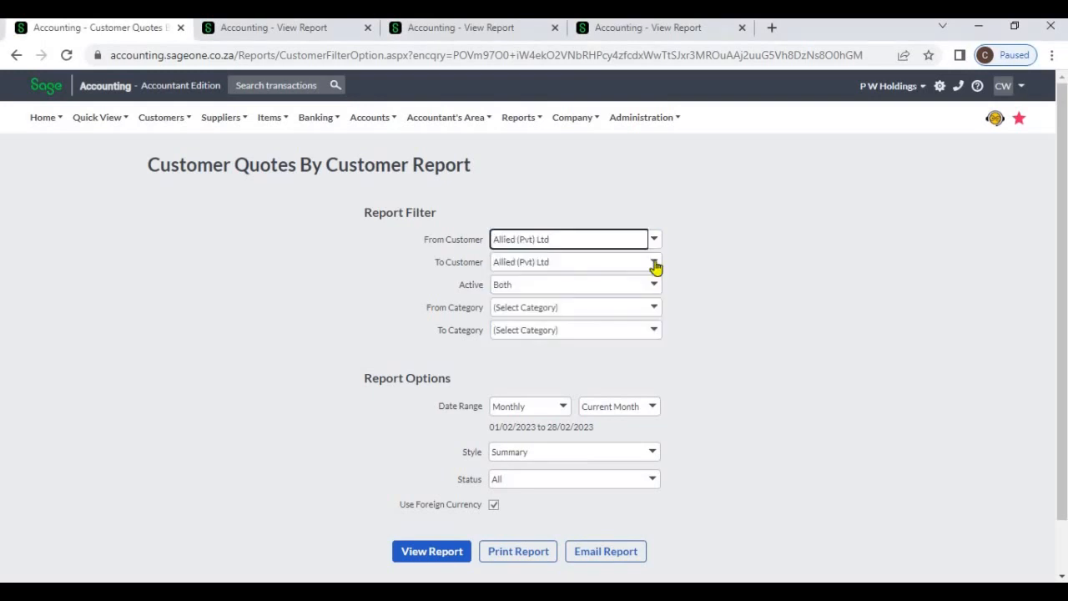
click(654, 265)
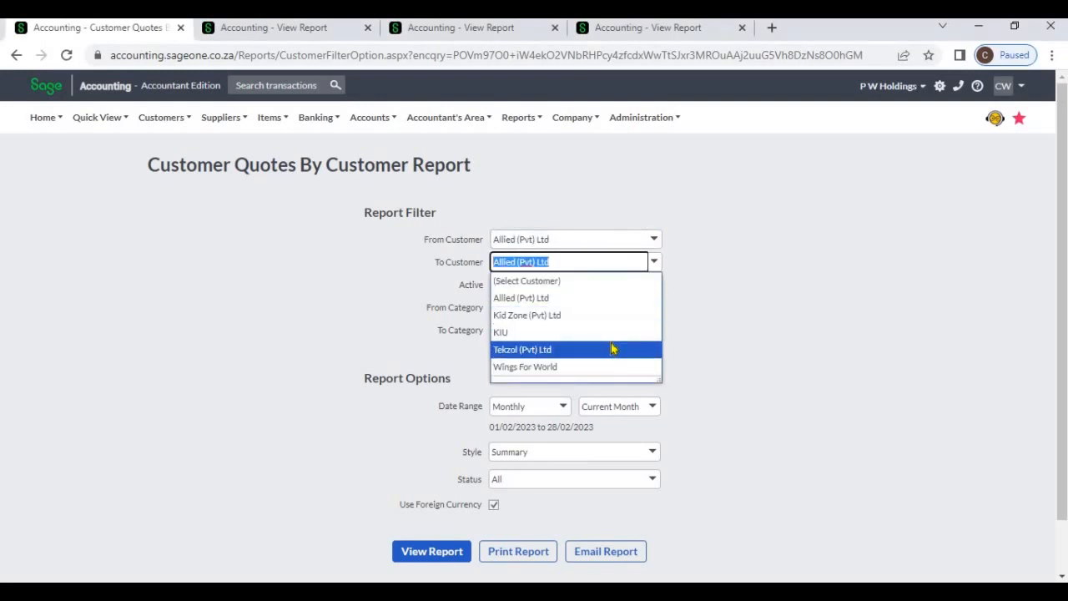
click(612, 350)
Reset the customer range to (Select Customer) and check the choices offered by the Active filter
click(654, 243)
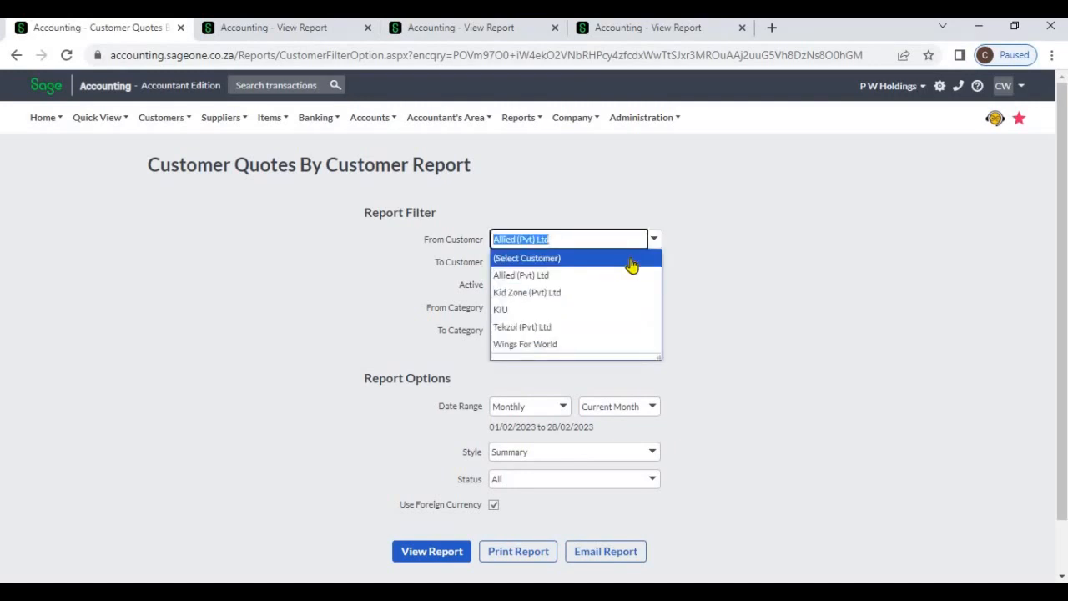
click(630, 260)
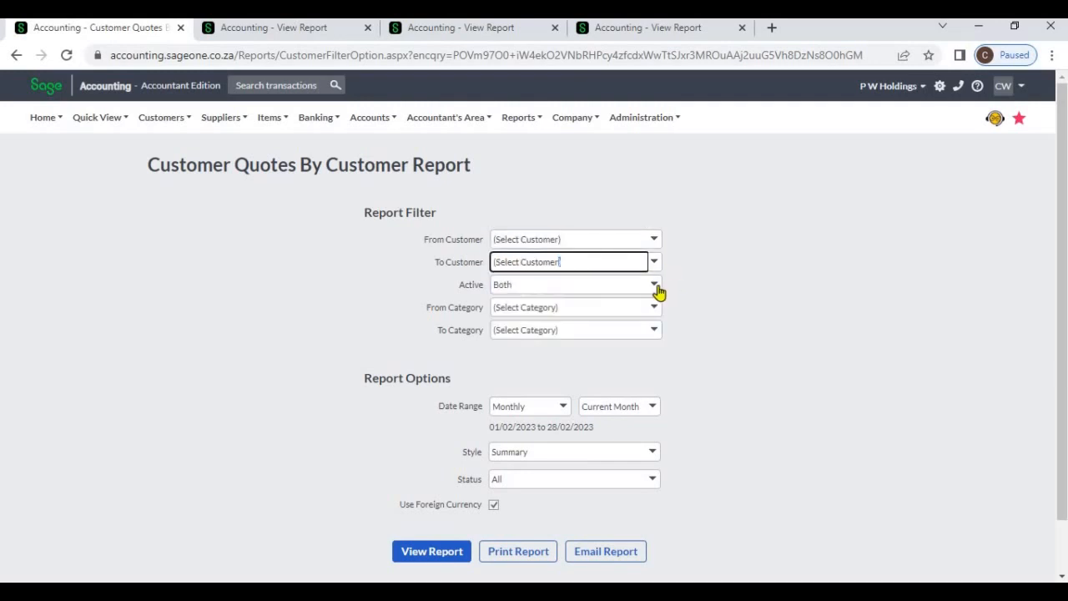
click(656, 288)
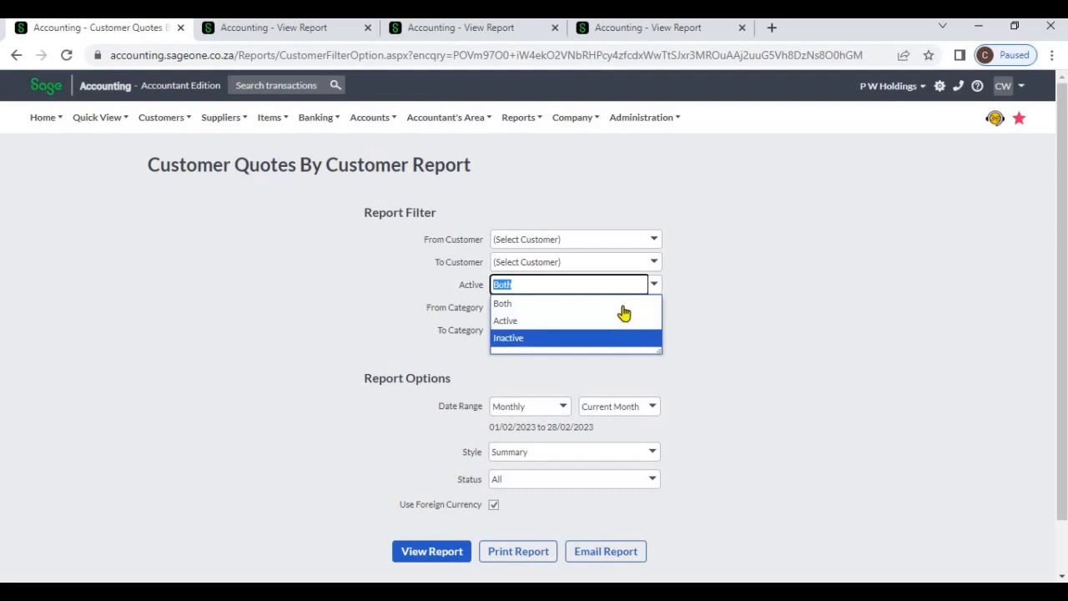
click(691, 311)
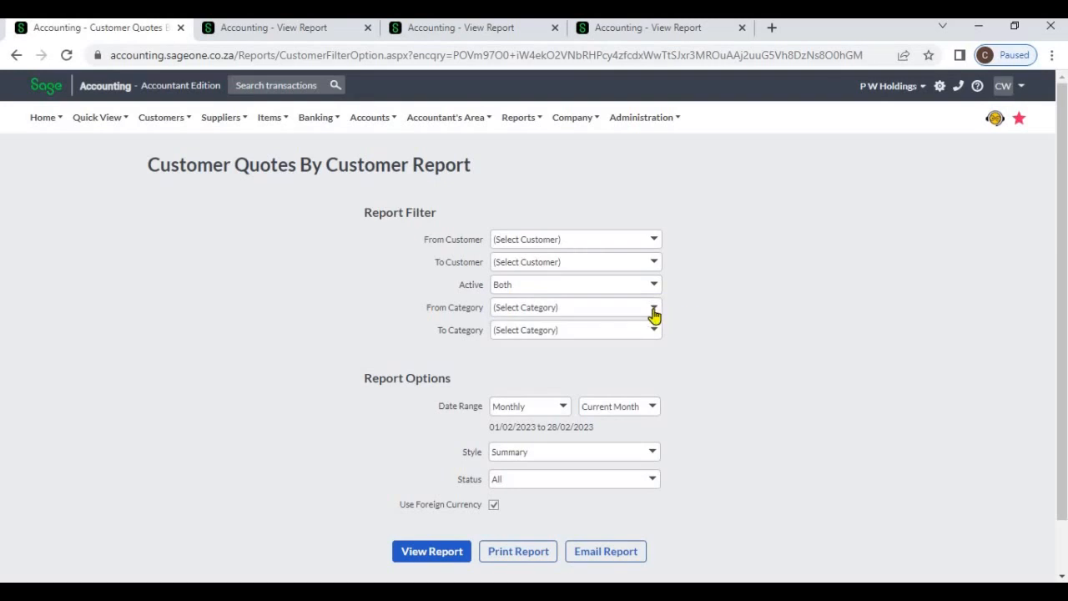
Try a category range from Foreign to Retail and reset it to (Select Category)
click(654, 311)
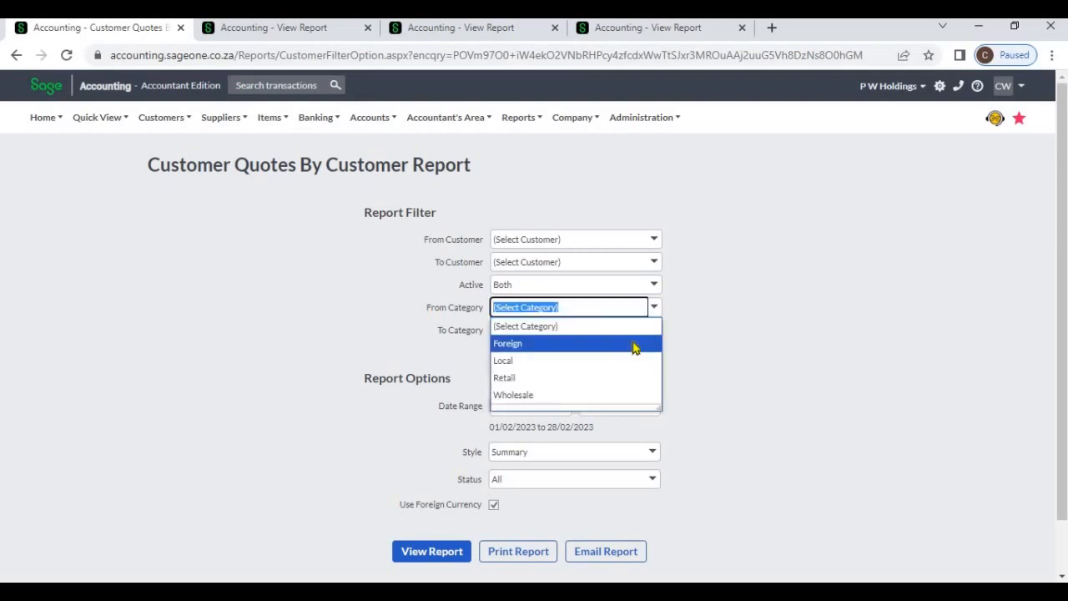
click(634, 345)
click(654, 333)
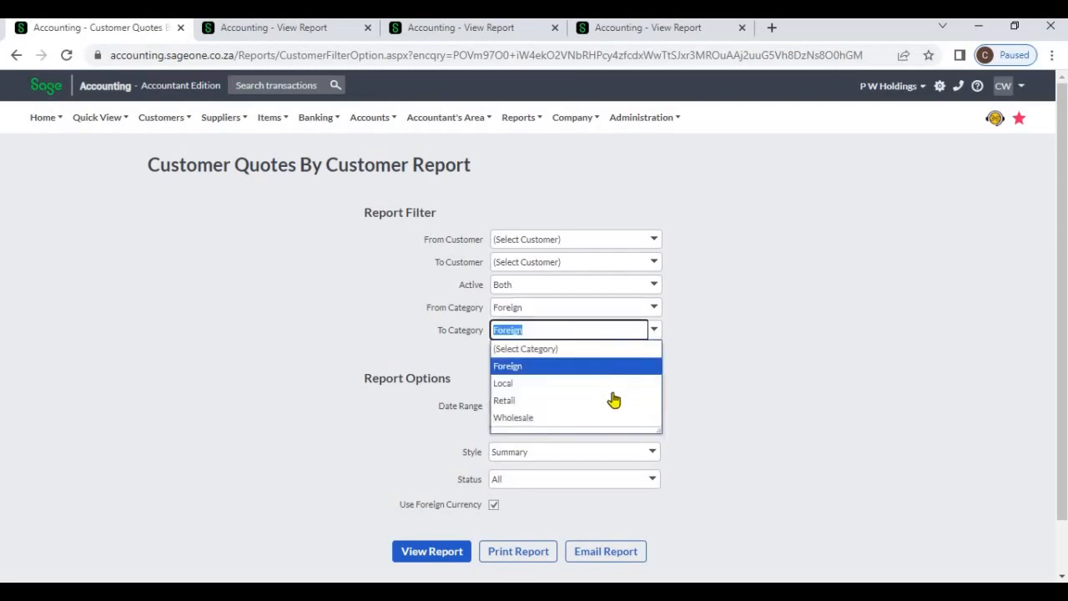
click(612, 399)
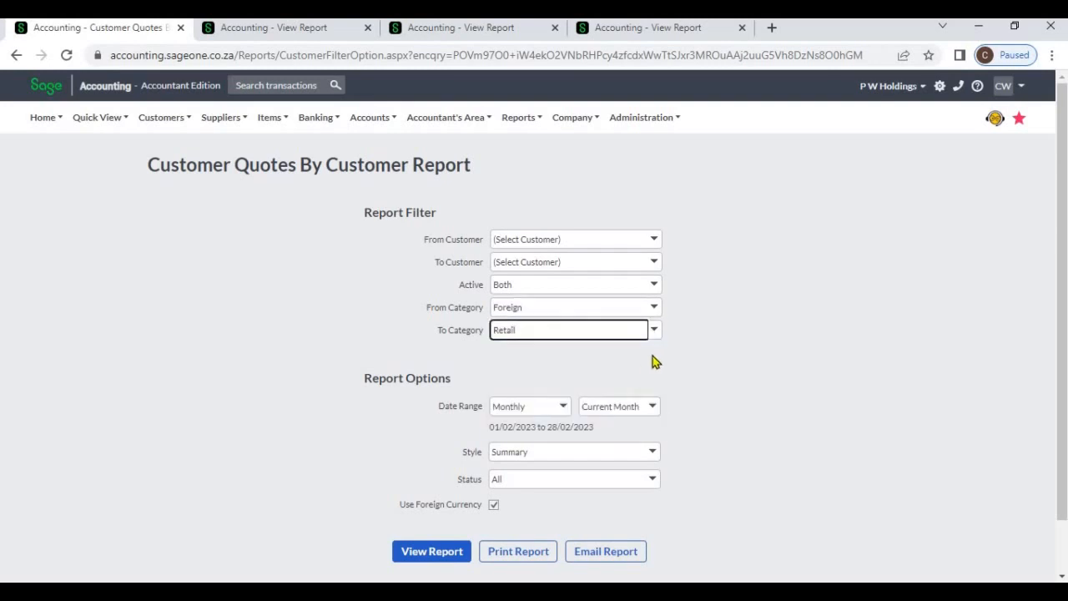
click(656, 310)
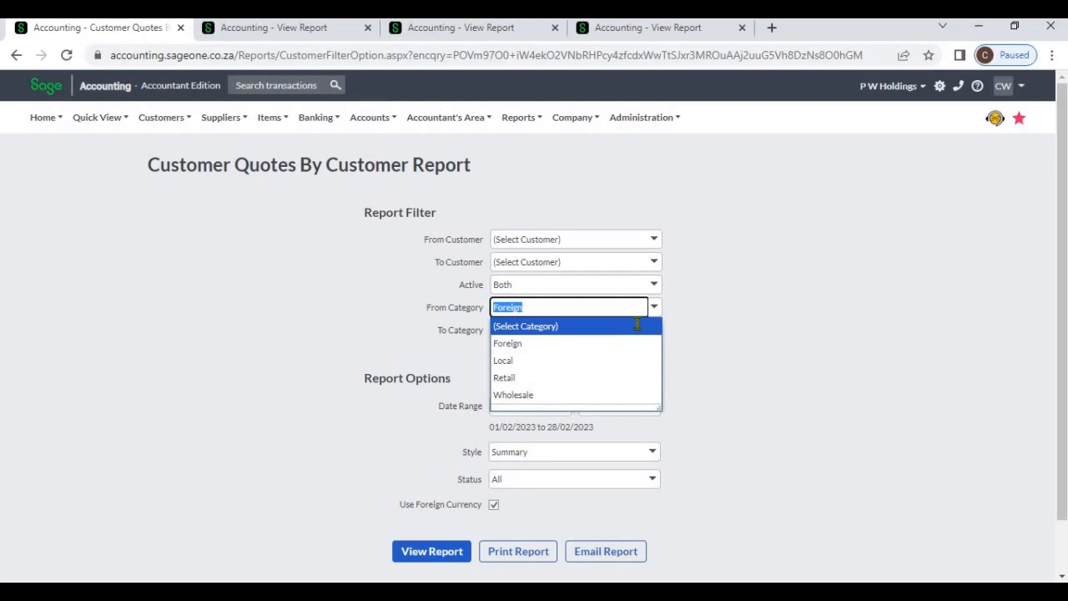
click(638, 326)
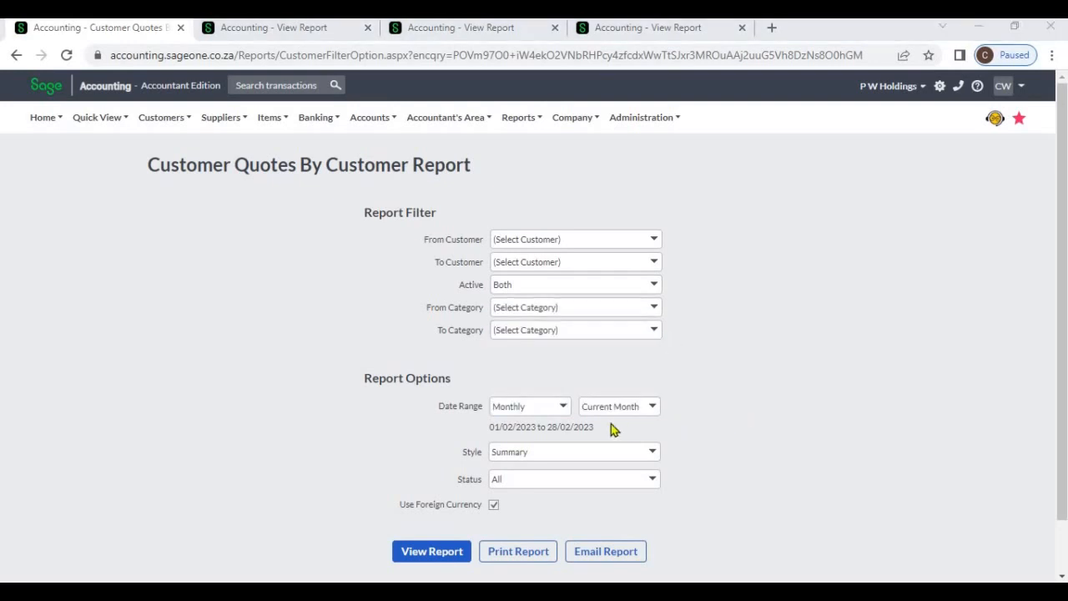
Set the report's date range to custom dates from 01/02/2023 to 03/02/2023
click(562, 415)
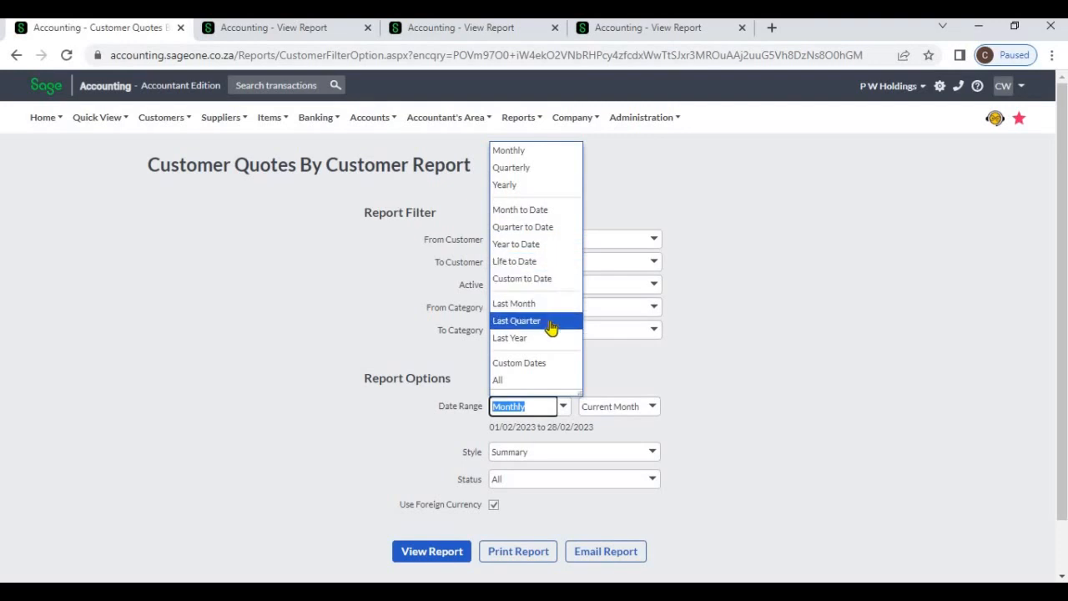
click(544, 364)
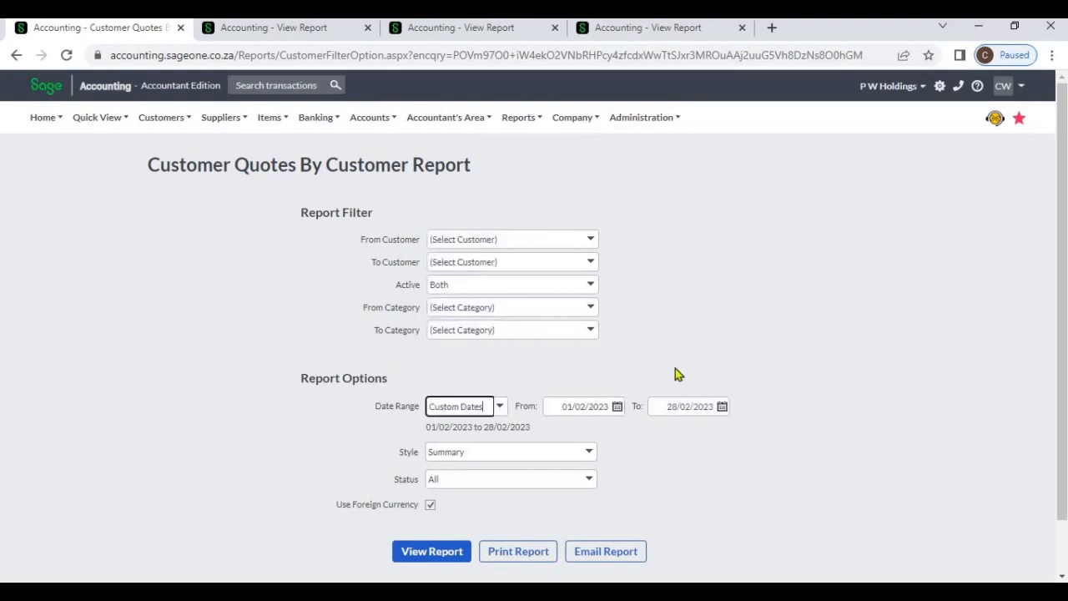
click(618, 409)
click(612, 459)
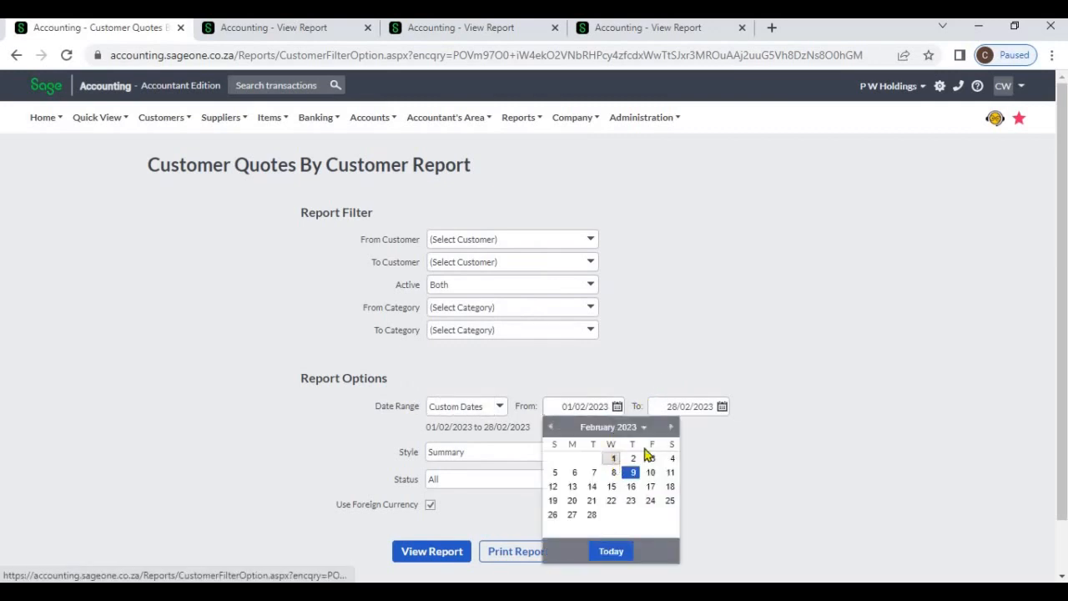
click(719, 409)
click(755, 458)
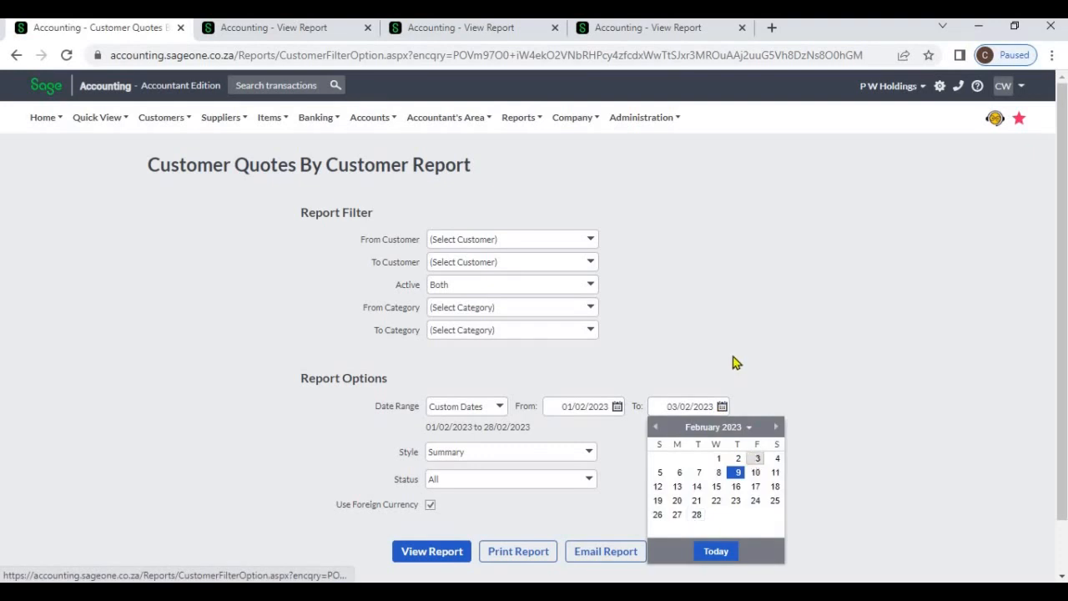
Set the report's date range to All
click(501, 409)
click(486, 383)
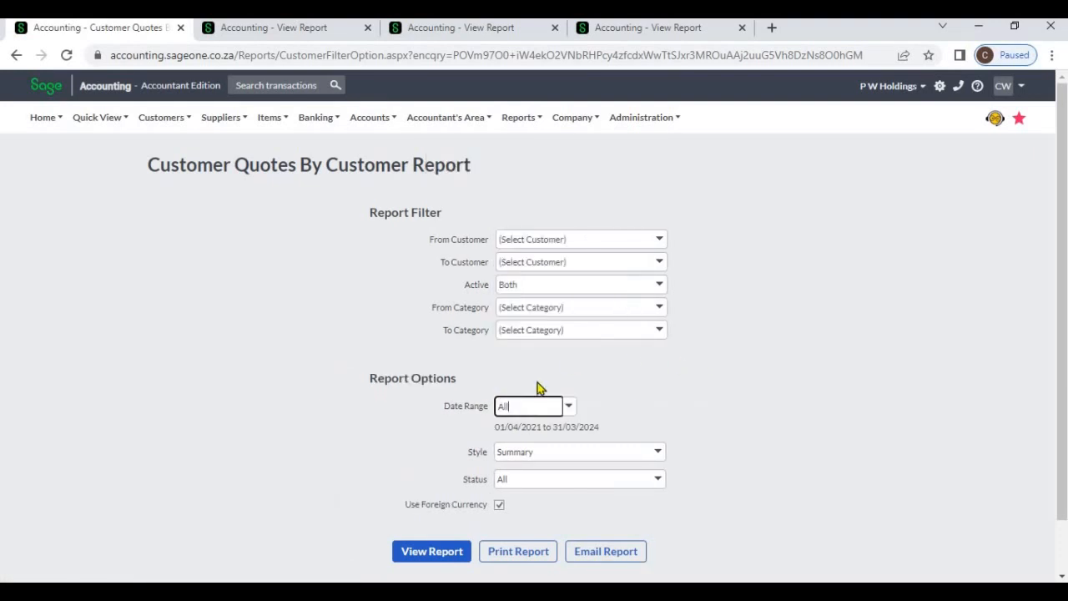
click(640, 399)
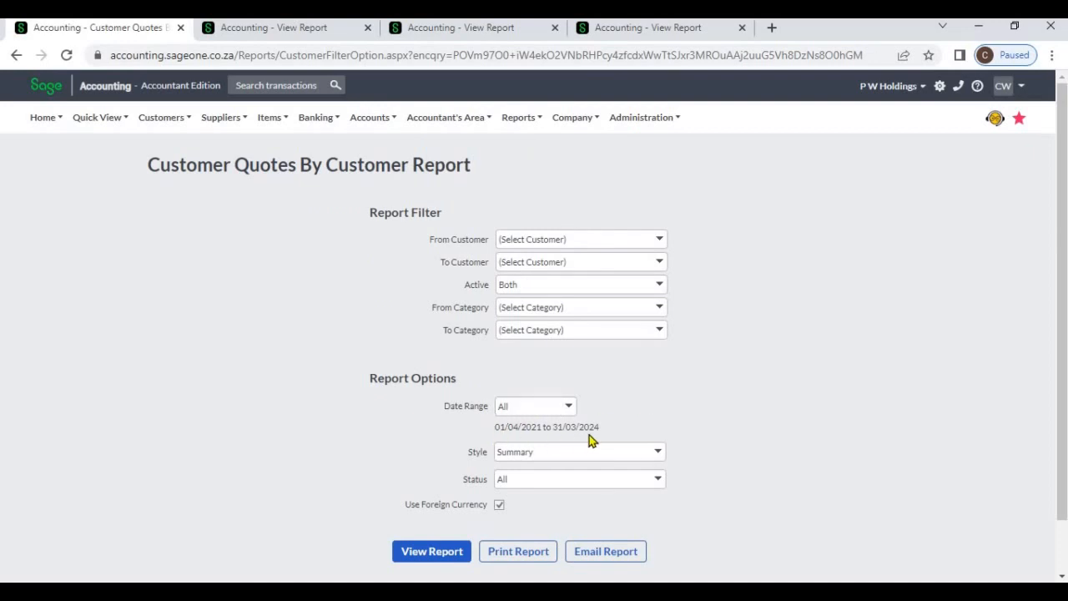
Review the available Style and Status options for the report without changing them
click(658, 453)
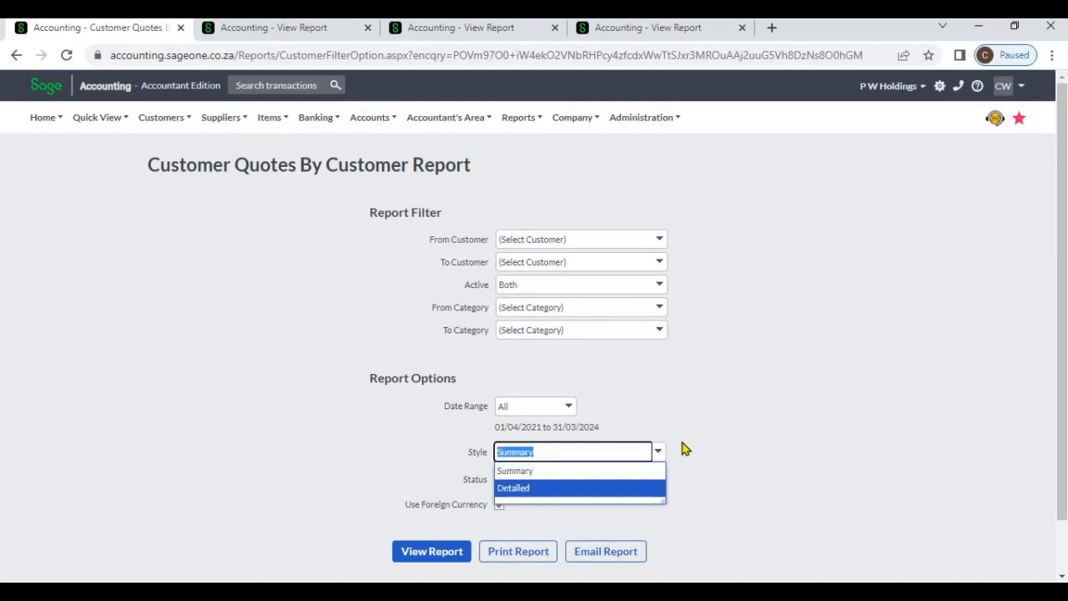
click(682, 454)
scroll(682, 456, down, 1)
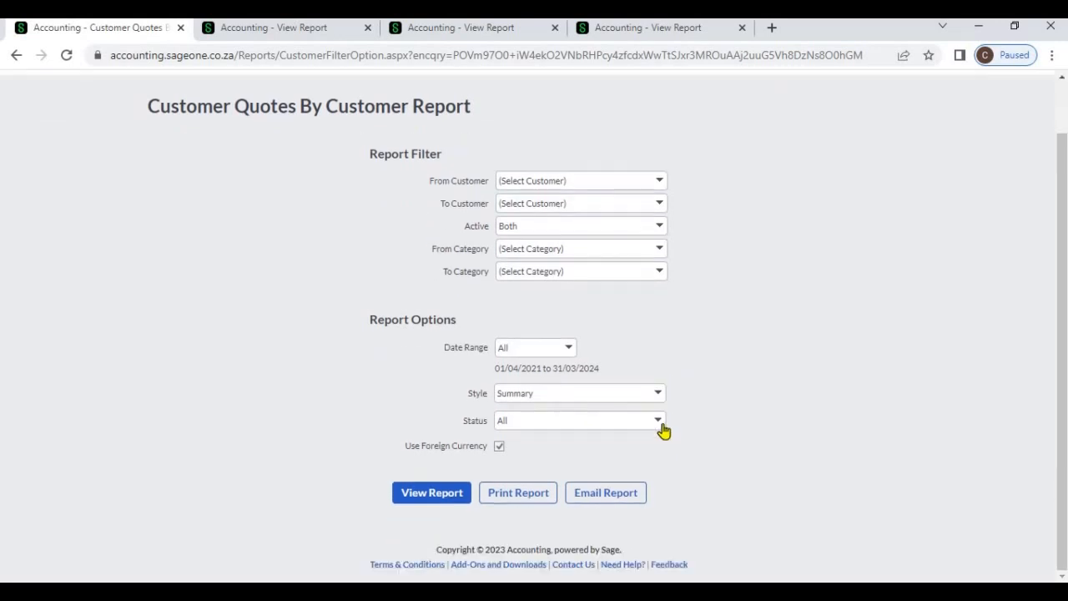
click(658, 422)
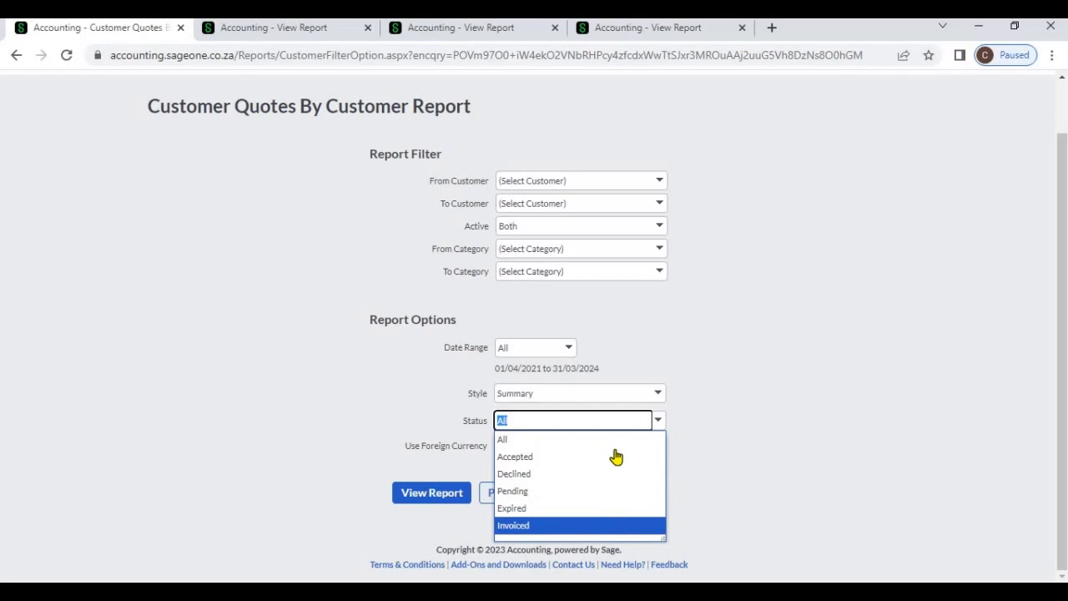
click(701, 432)
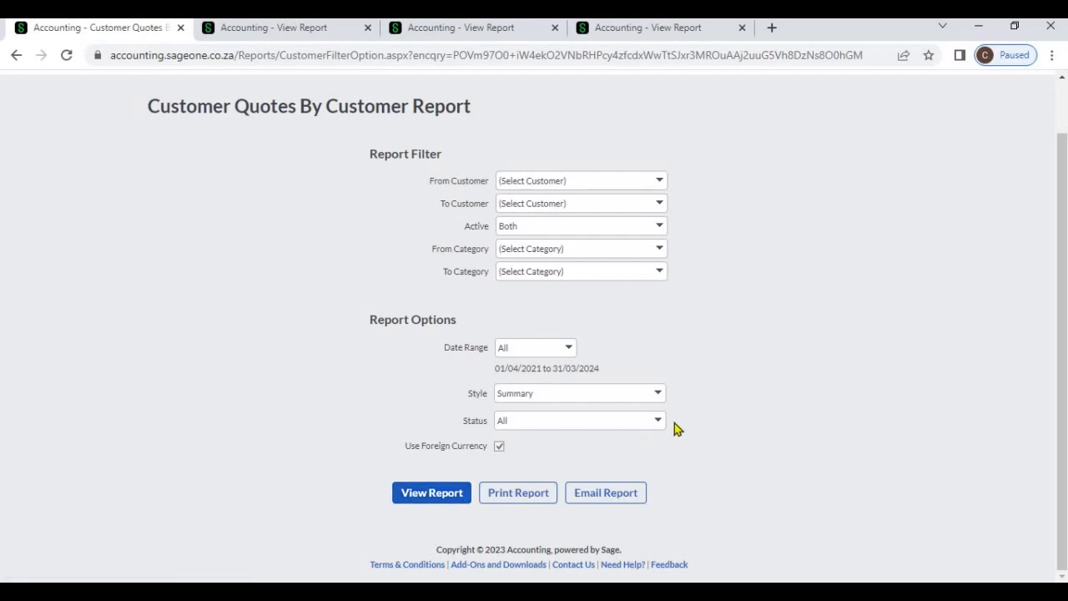
View the customer quotes report in Summary style and look through each customer's quotes and totals
click(658, 395)
click(488, 470)
click(443, 496)
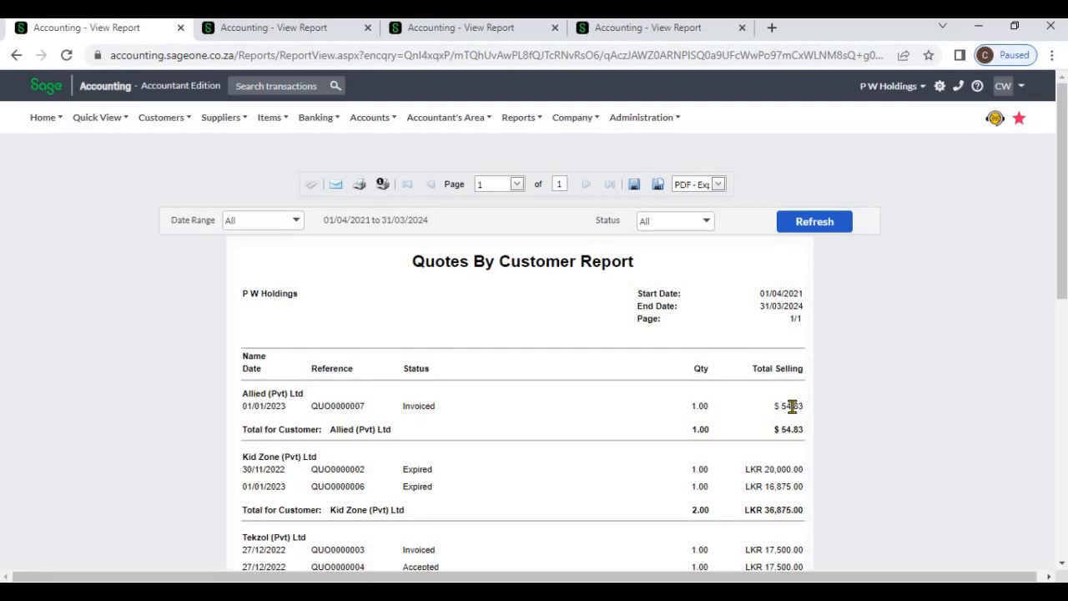
scroll(788, 416, down, 3)
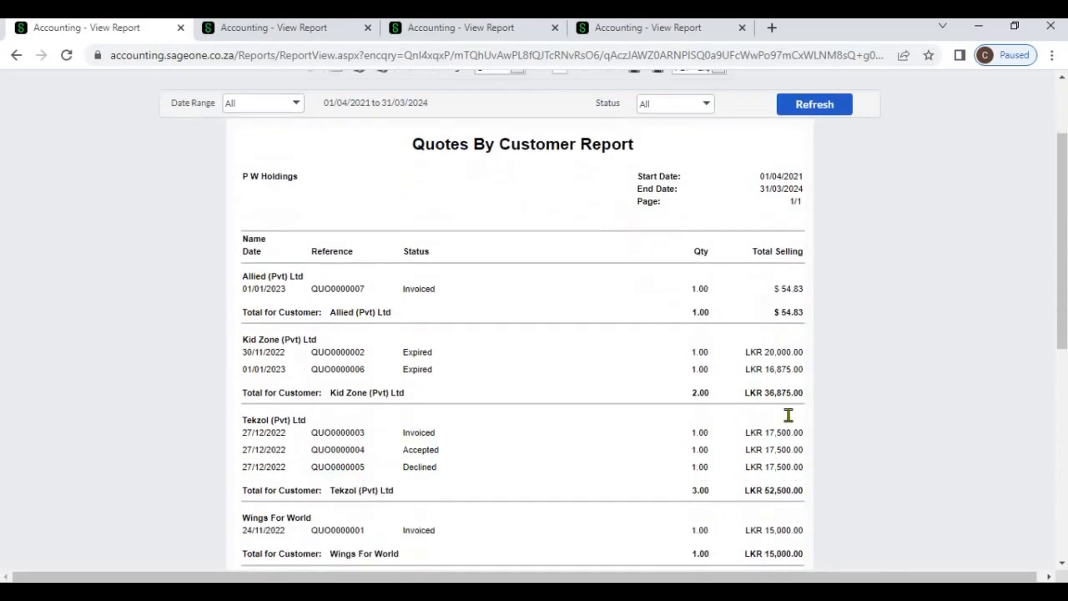
scroll(789, 421, down, 1)
scroll(788, 421, up, 5)
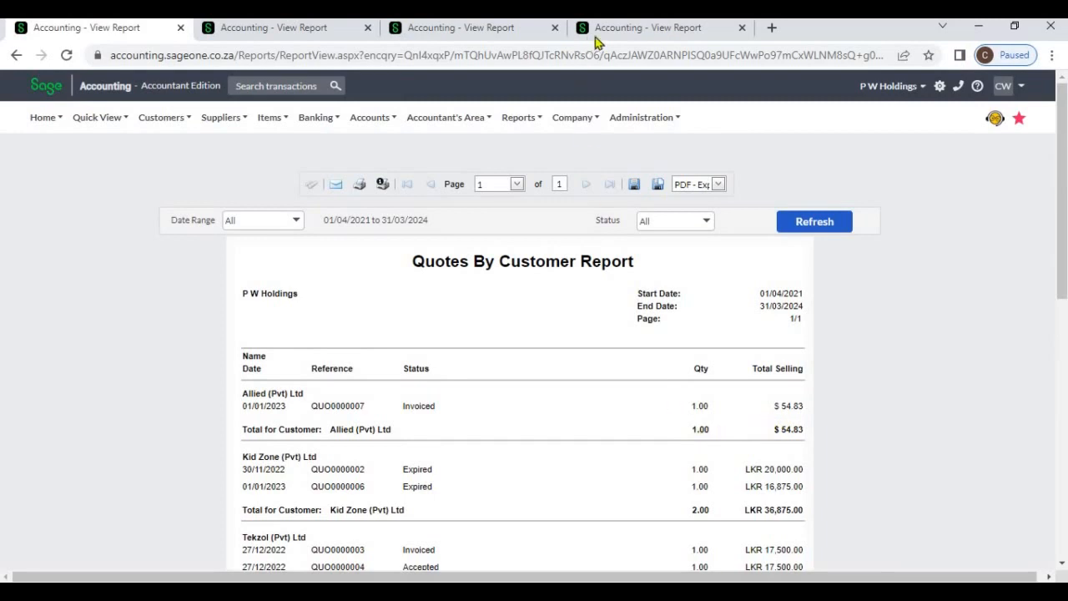
Compare the Customer Quotes Report with the detailed Quotes By Customer Report, both already open in other browser tabs
click(647, 28)
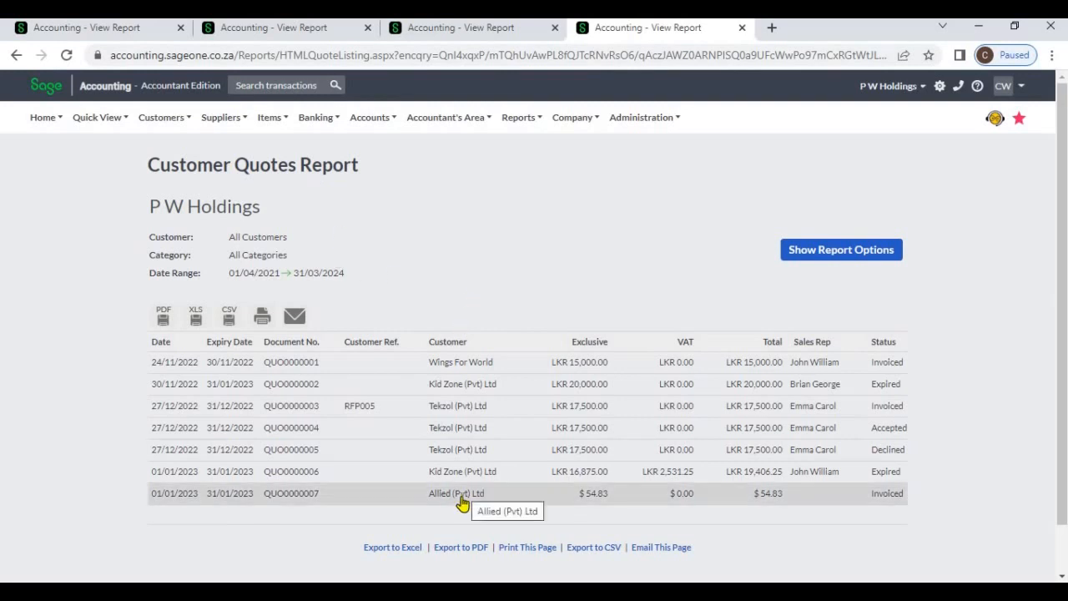
click(292, 32)
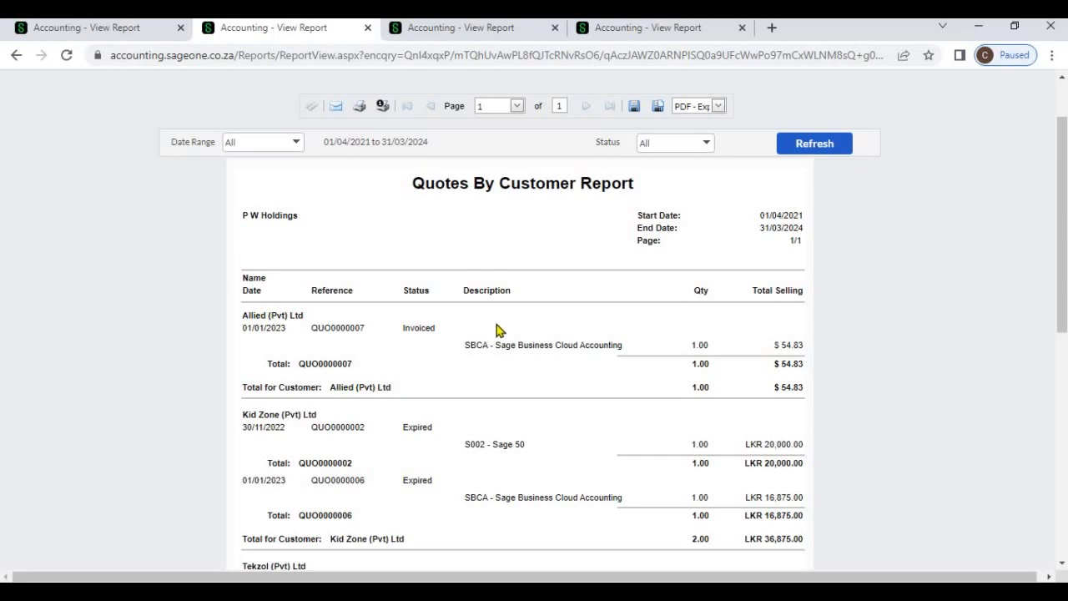
click(599, 34)
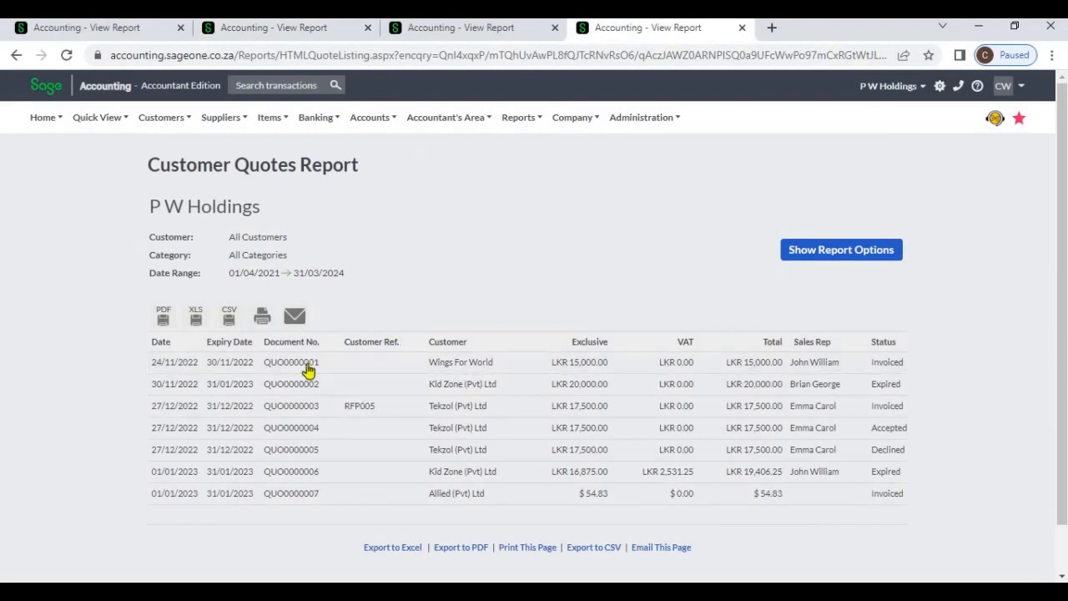
click(301, 28)
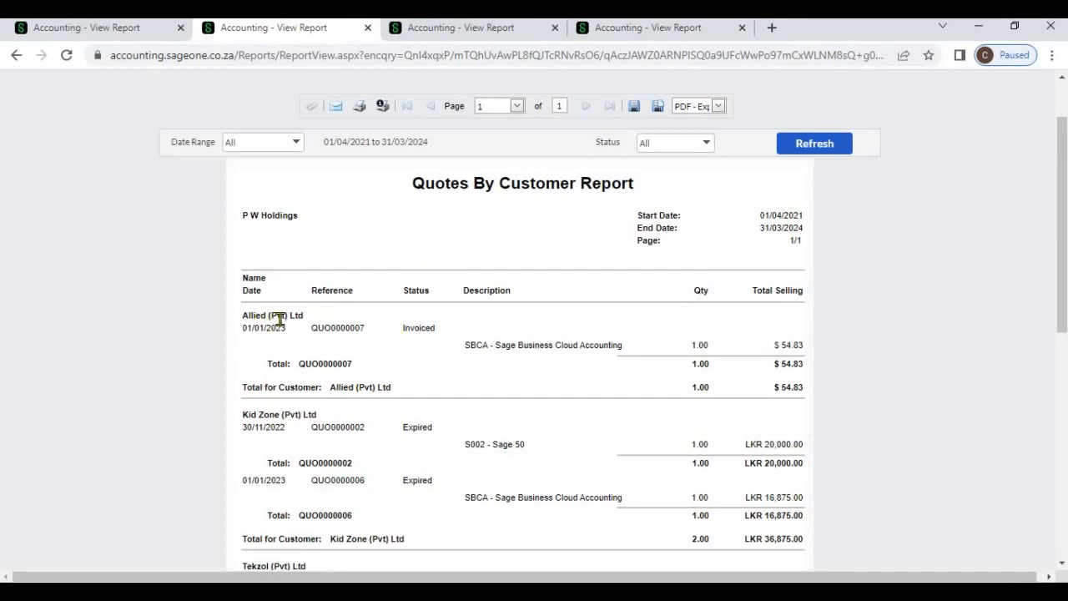
scroll(293, 468, down, 2)
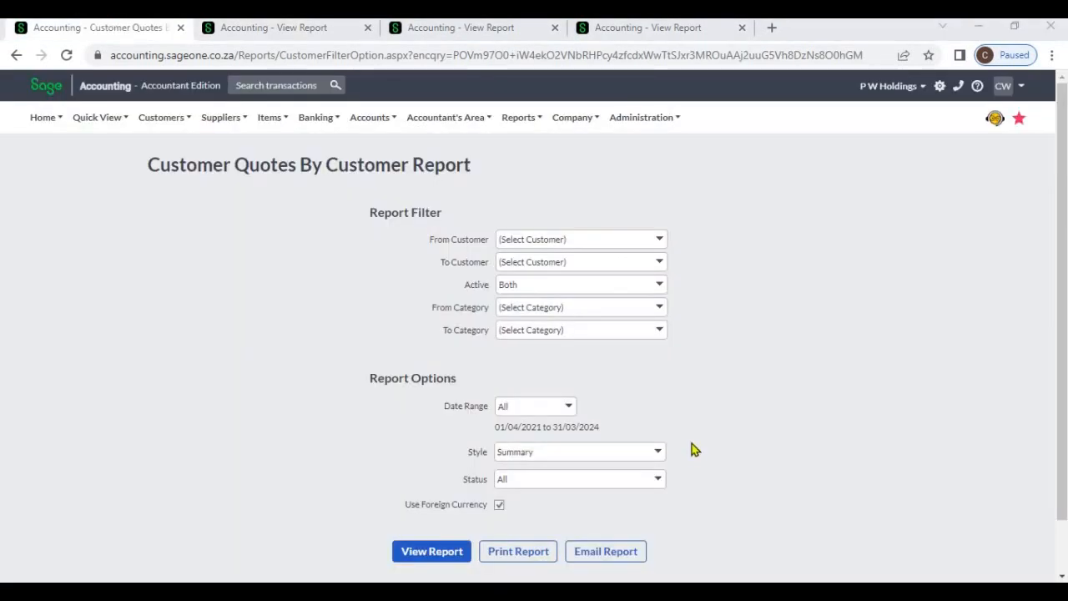
Choose the Detailed report style and examine the already open detailed Quotes By Customer Report with its item descriptions
click(658, 456)
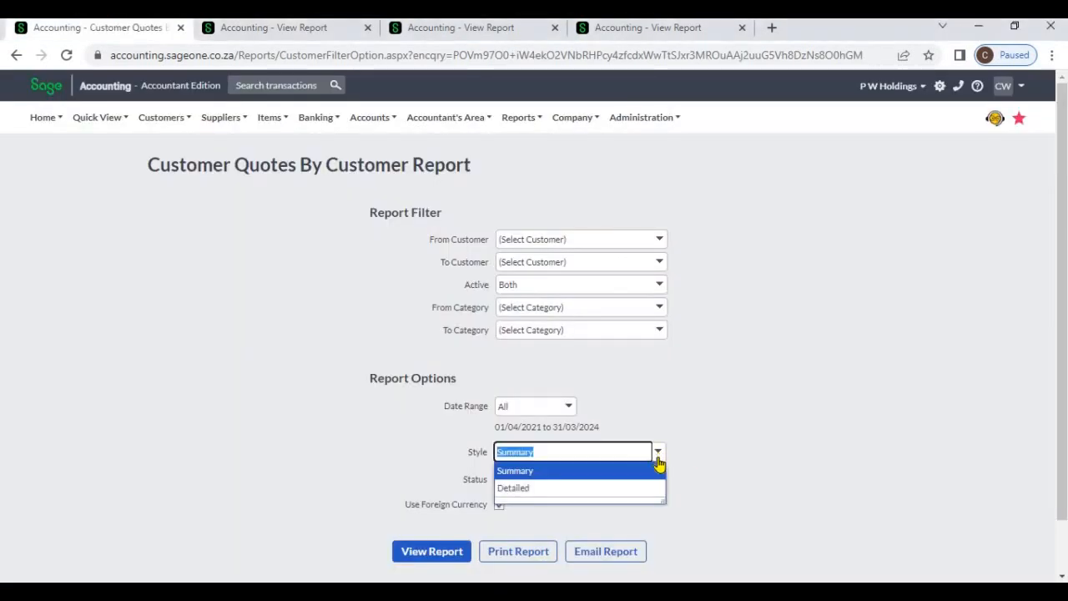
click(661, 490)
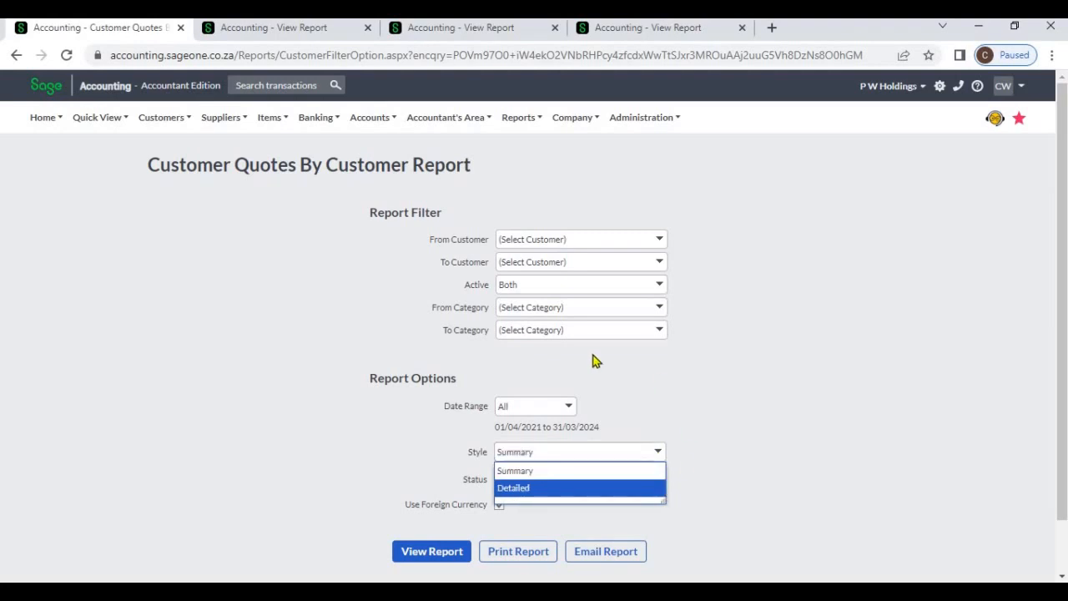
click(249, 38)
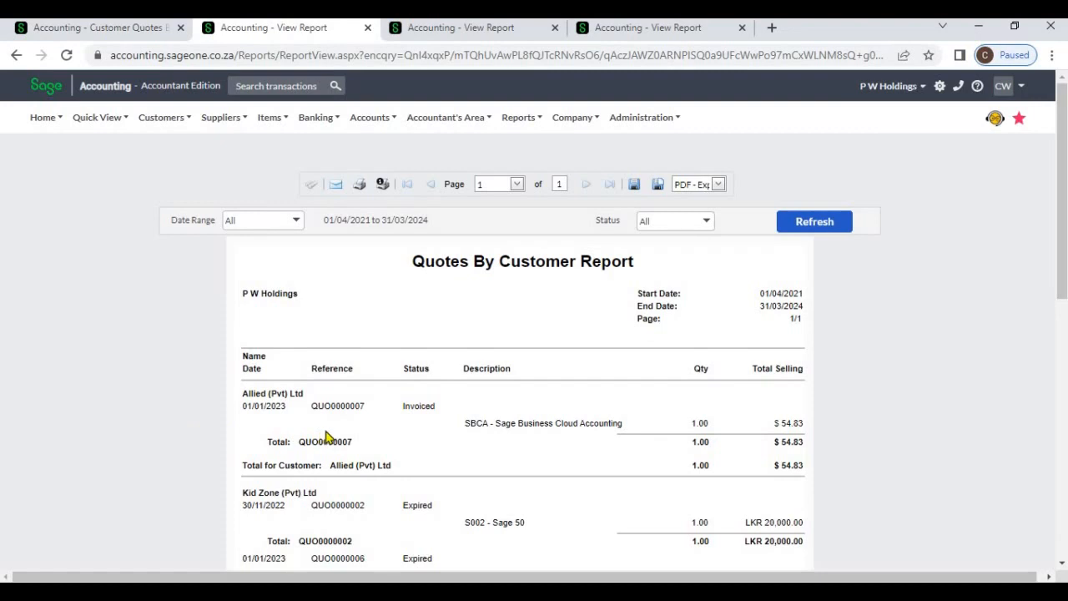
scroll(384, 431, down, 1)
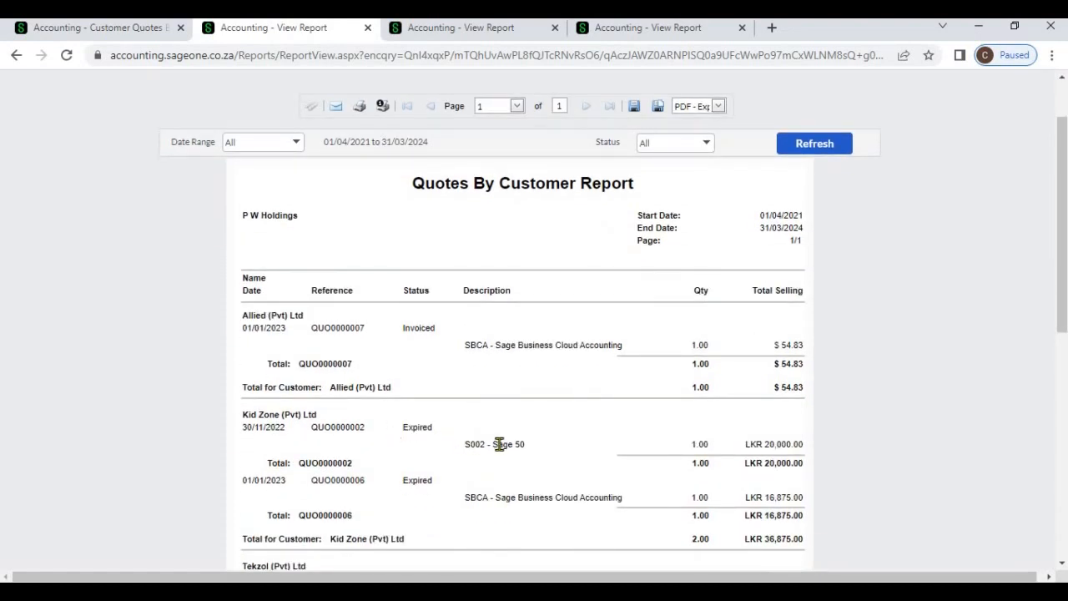
Compare the summary Quotes By Customer Report with its detailed version, reading through the item lines under each customer's quotes in the detailed one
click(450, 28)
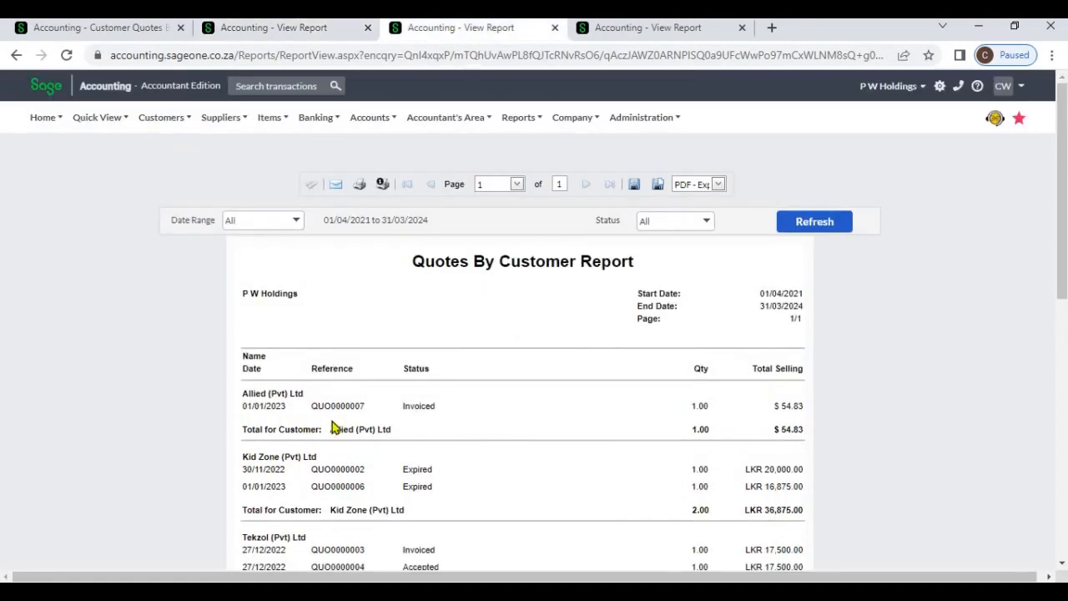
click(259, 32)
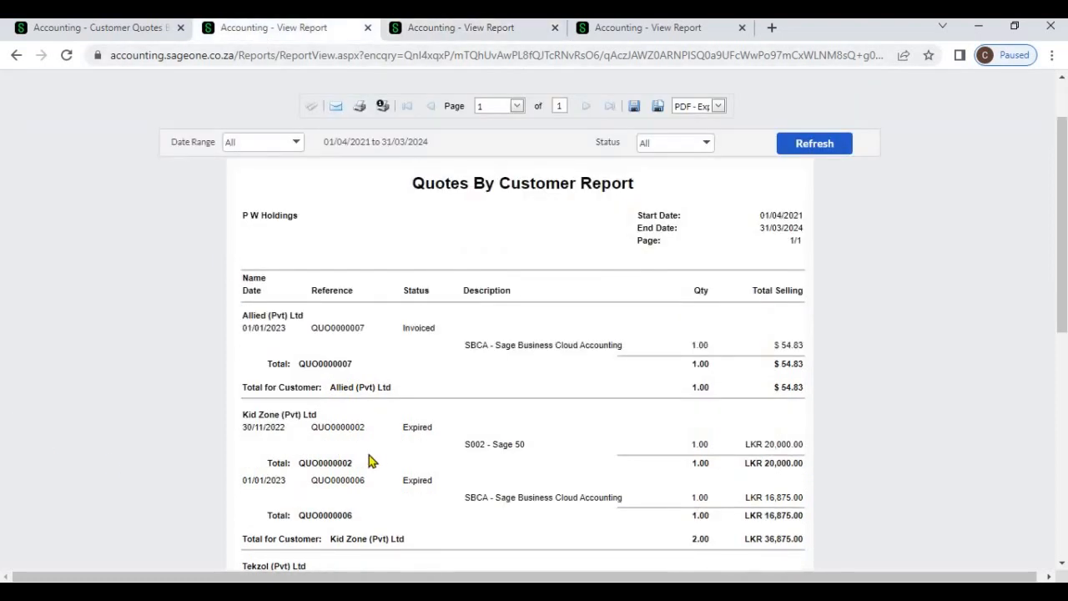
scroll(378, 459, down, 3)
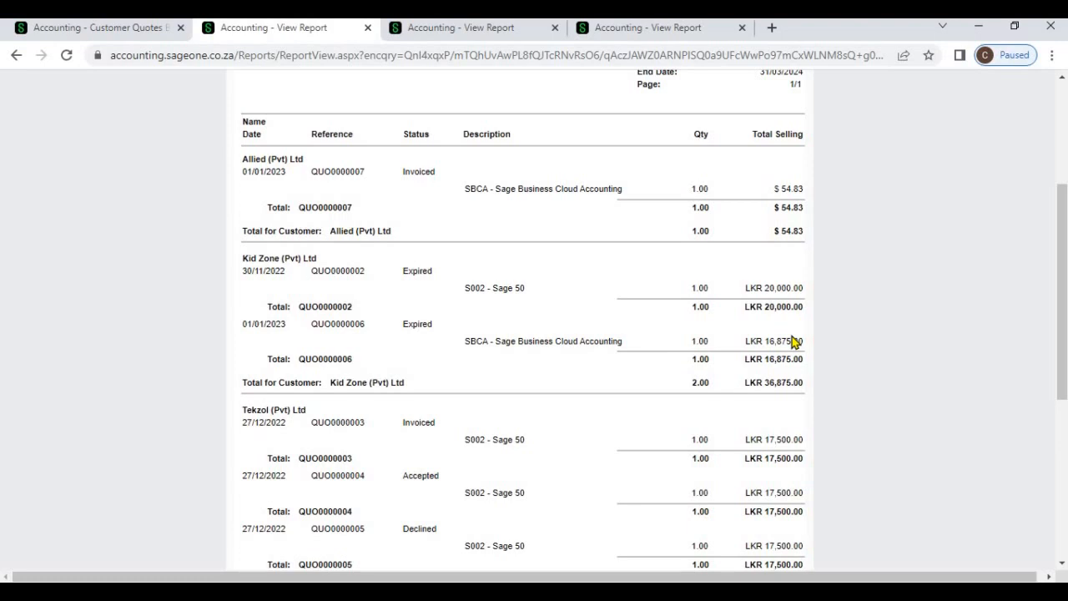
Review the export formats offered for the detailed Quotes By Customer Report, leaving the format unchanged
scroll(793, 342, up, 3)
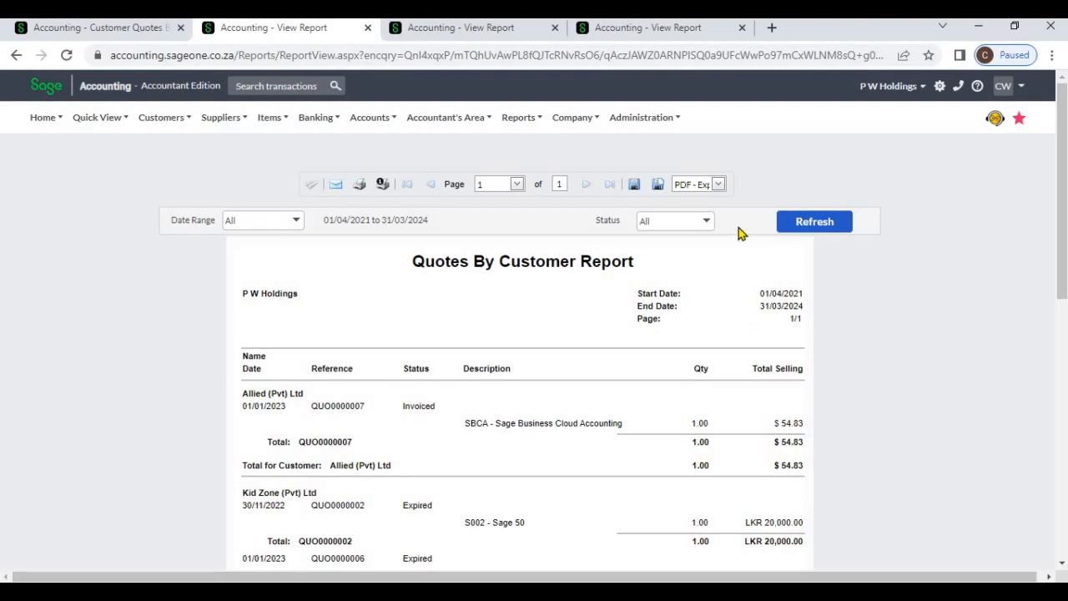
click(719, 184)
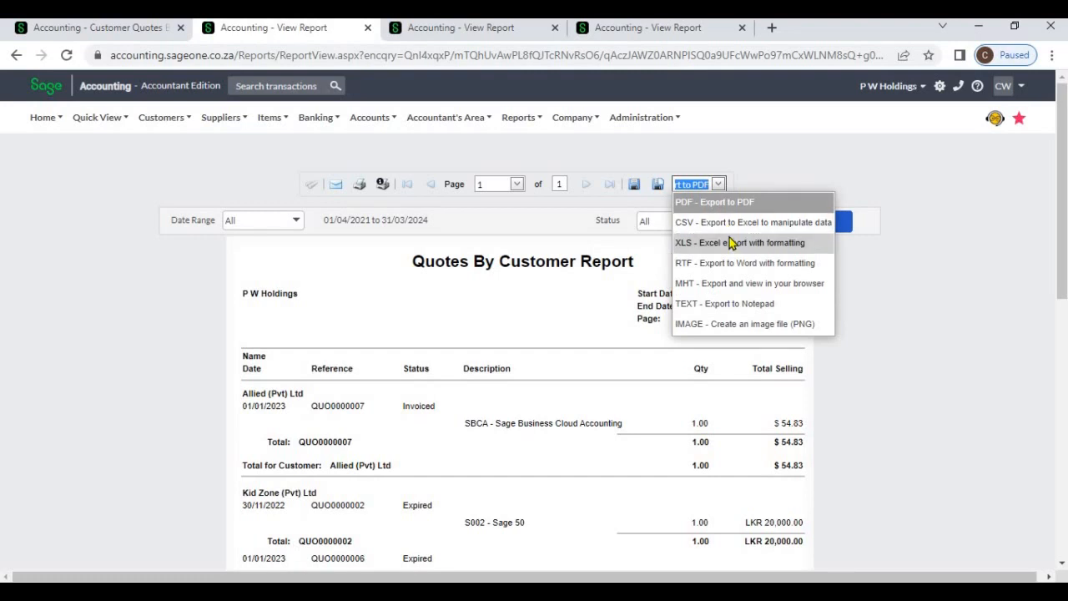
click(850, 271)
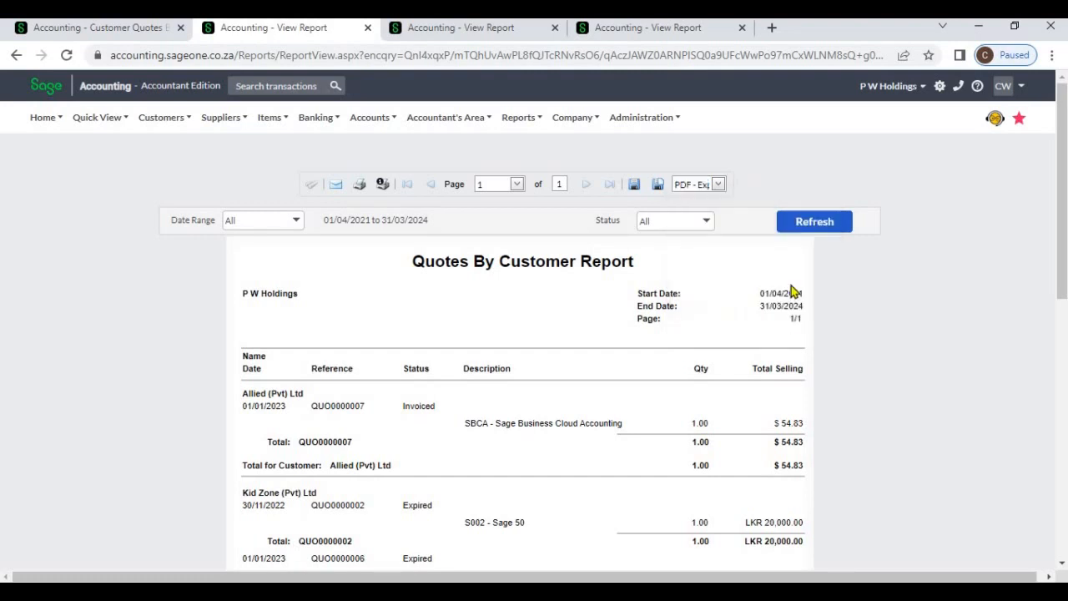